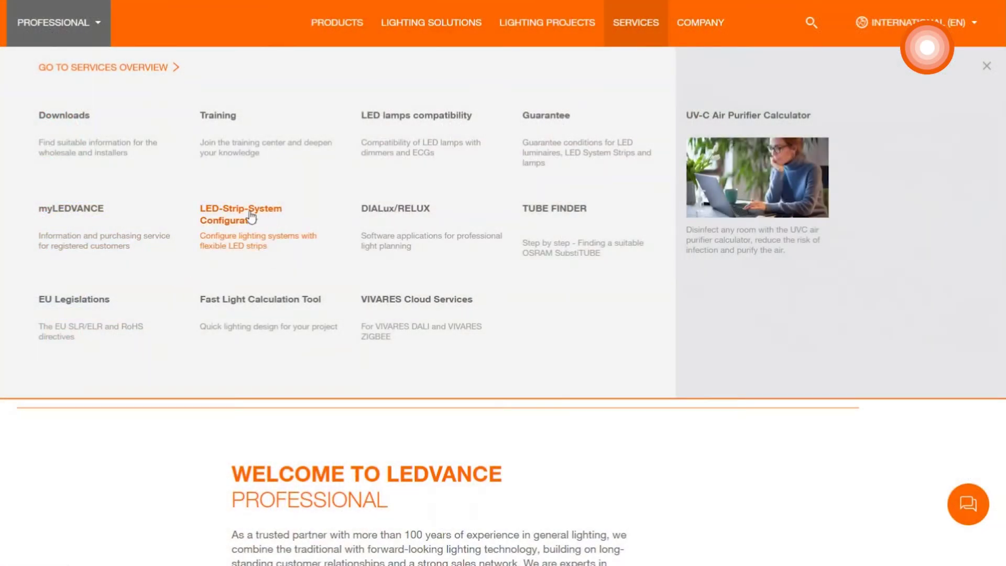
Open the LED-Strip-System Configurator page from Services and scroll to its start button.
left_click(237, 219)
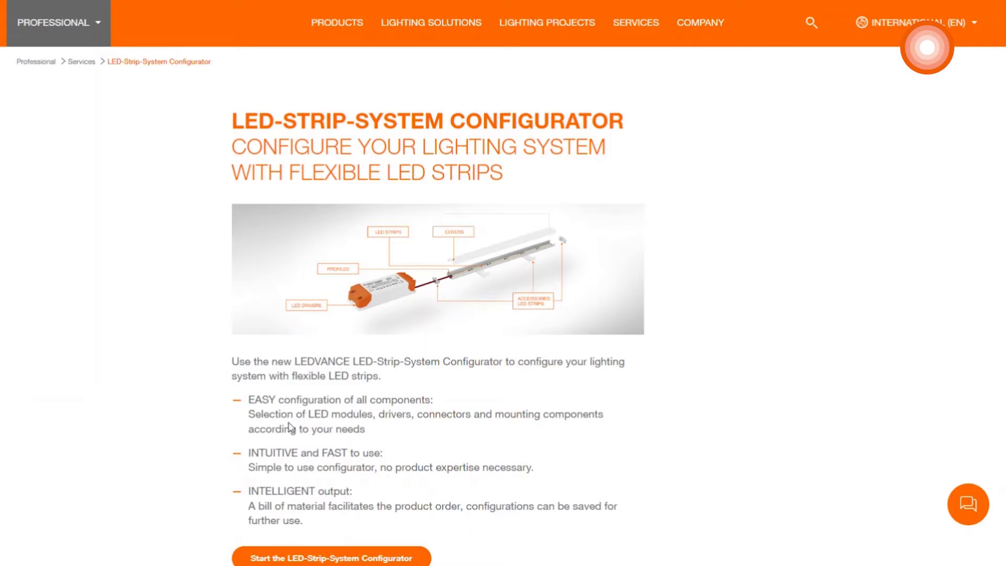
scroll(290, 427, "down", 3)
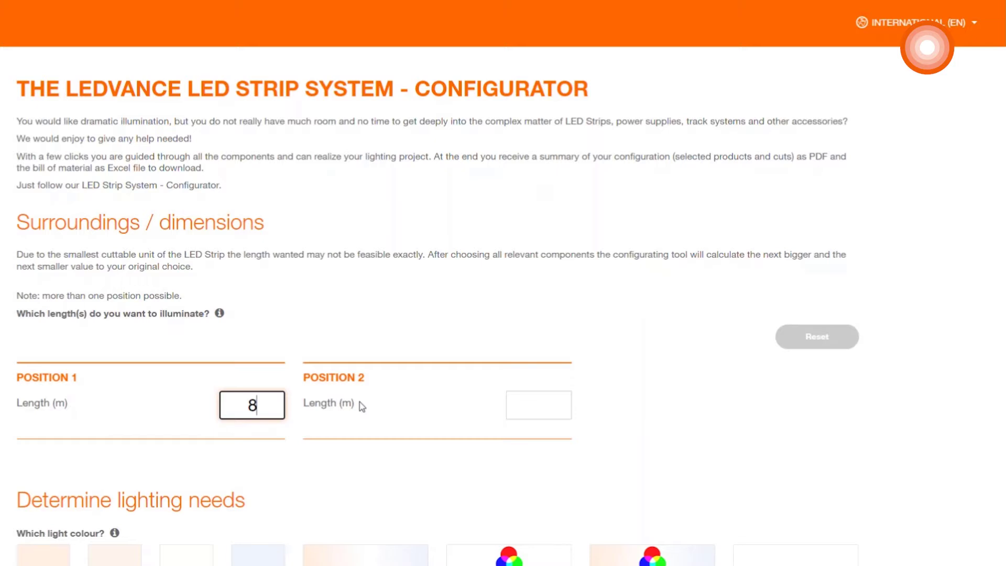
Choose 4000K light colour and indoor lighting without IP protection for the 8 m strip.
scroll(362, 407, "down", 2)
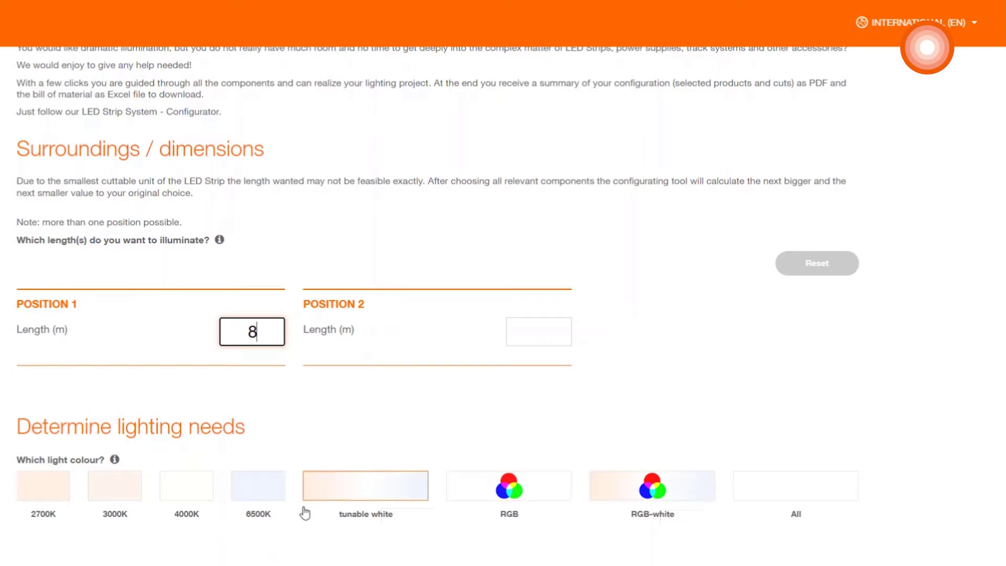
left_click(187, 497)
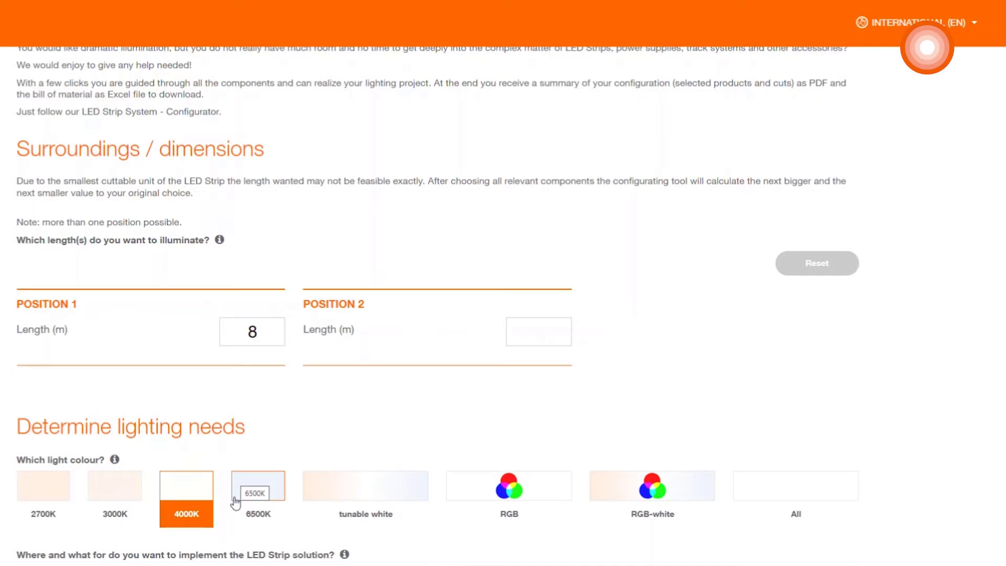
scroll(237, 503, "down", 1)
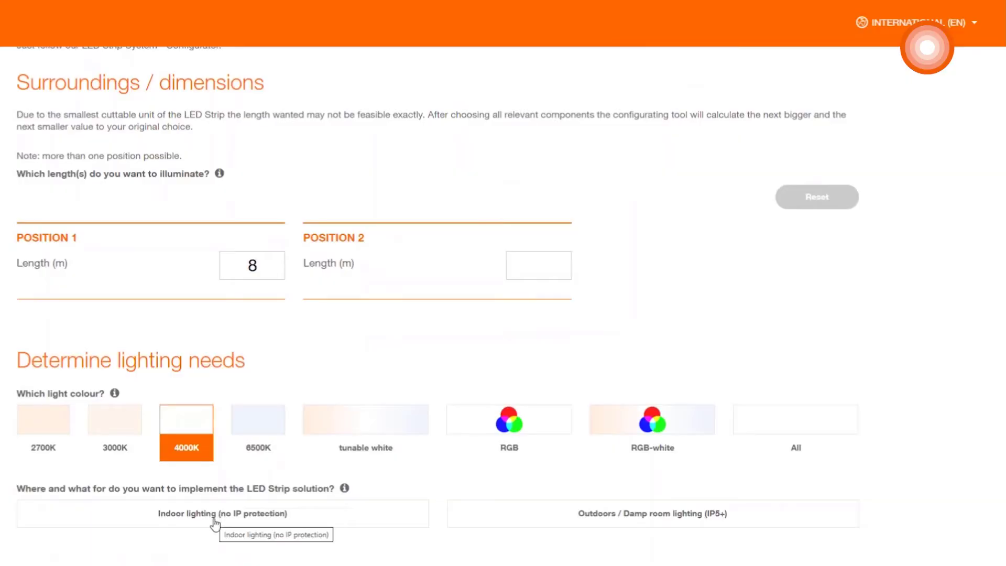
left_click(215, 525)
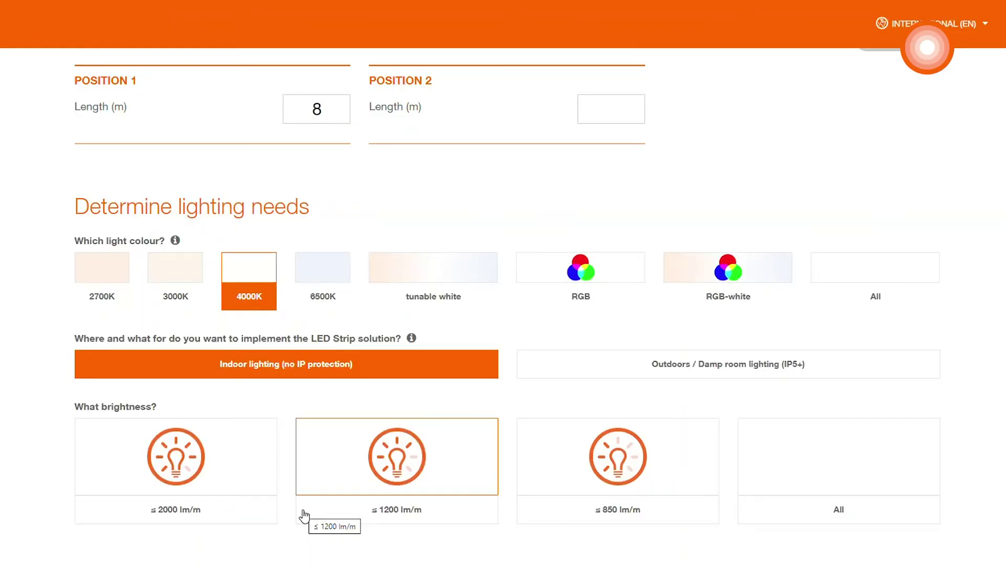
Pick the ≤ 2000 lm/m brightness tile and browse the five matching 4000K strips.
left_click(180, 468)
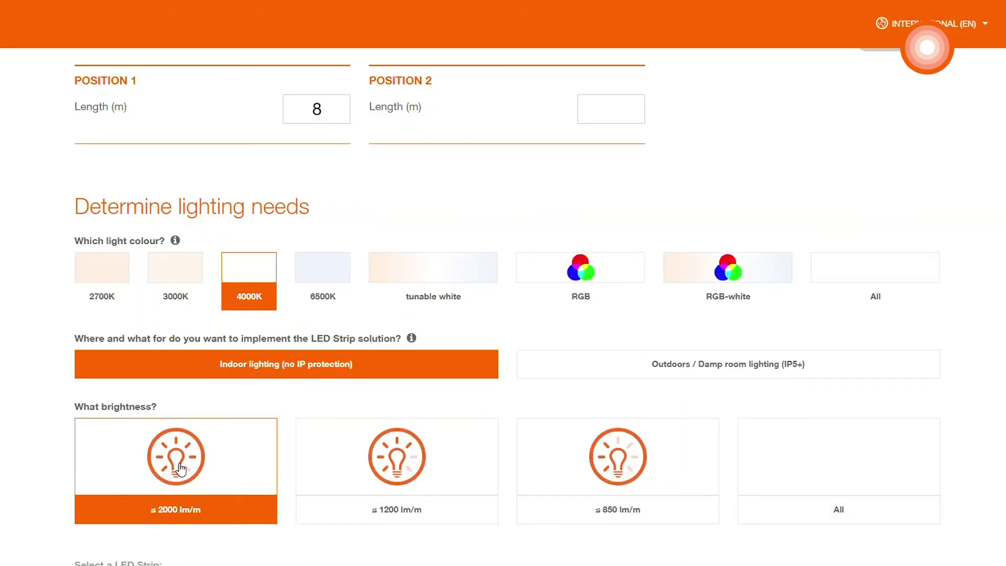
scroll(317, 539, "down", 6)
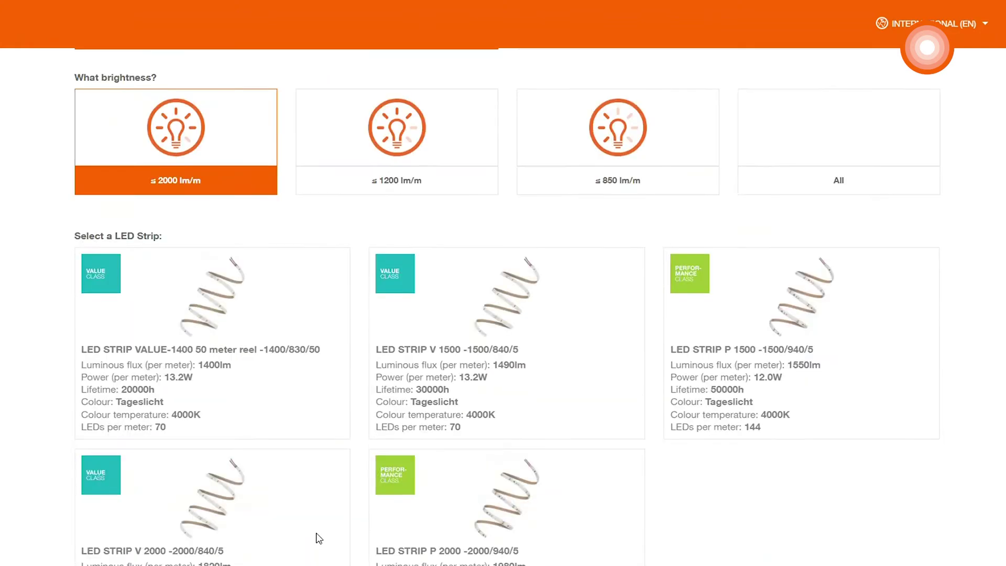
scroll(319, 539, "down", 2)
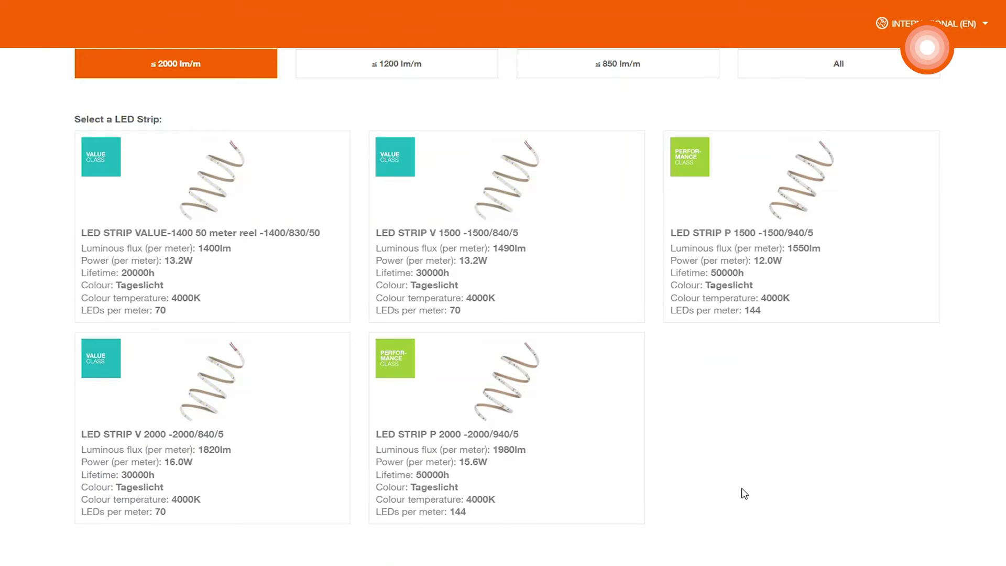
scroll(753, 464, "up", 2)
scroll(755, 465, "up", 2)
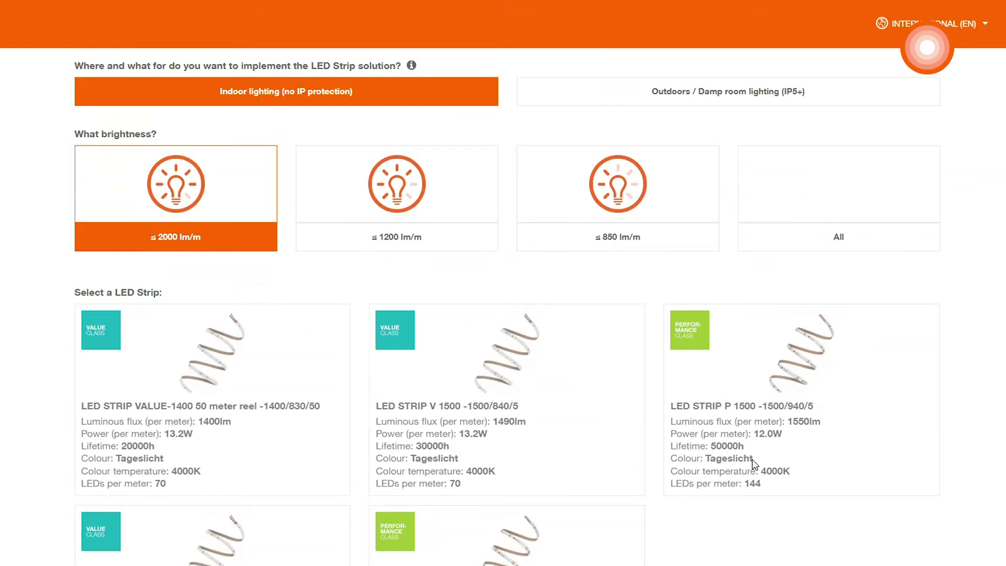
Select the LED STRIP P 1500 -1500/940/5 card (1550 lm/m, 12.0W).
left_click(760, 378)
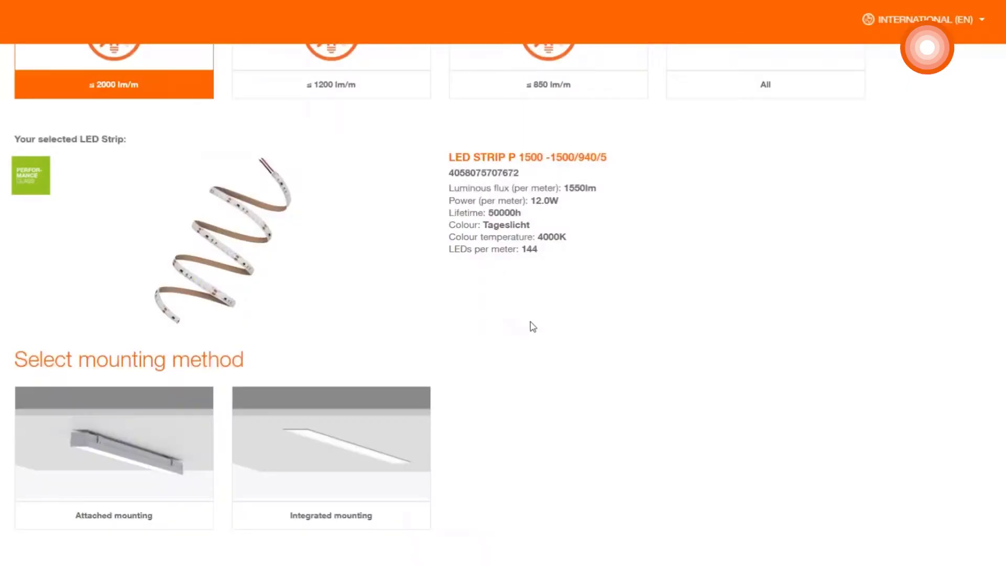
Choose integrated mounting and filter the aluminium profiles to FLAT Profiles.
left_click(361, 514)
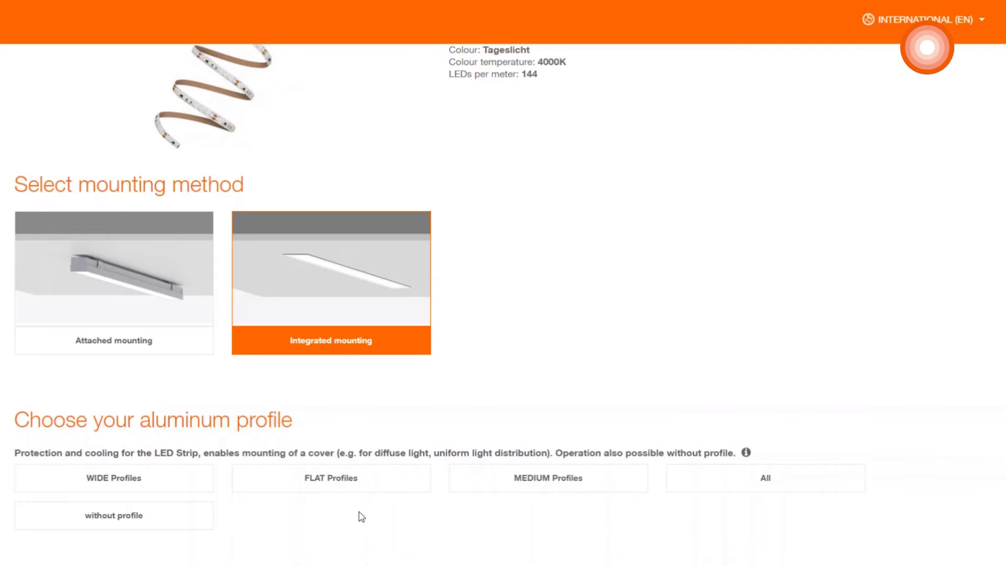
left_click(337, 486)
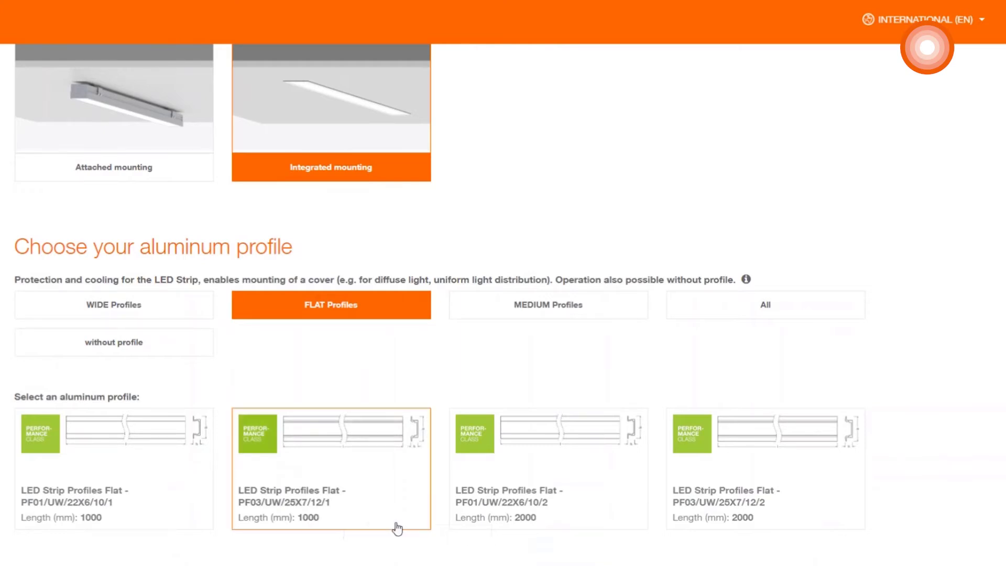
Add the 1000 mm PF03/UW/25X7/12/1 flat profile with a Round Frosted Cover and mounting bracket.
left_click(347, 497)
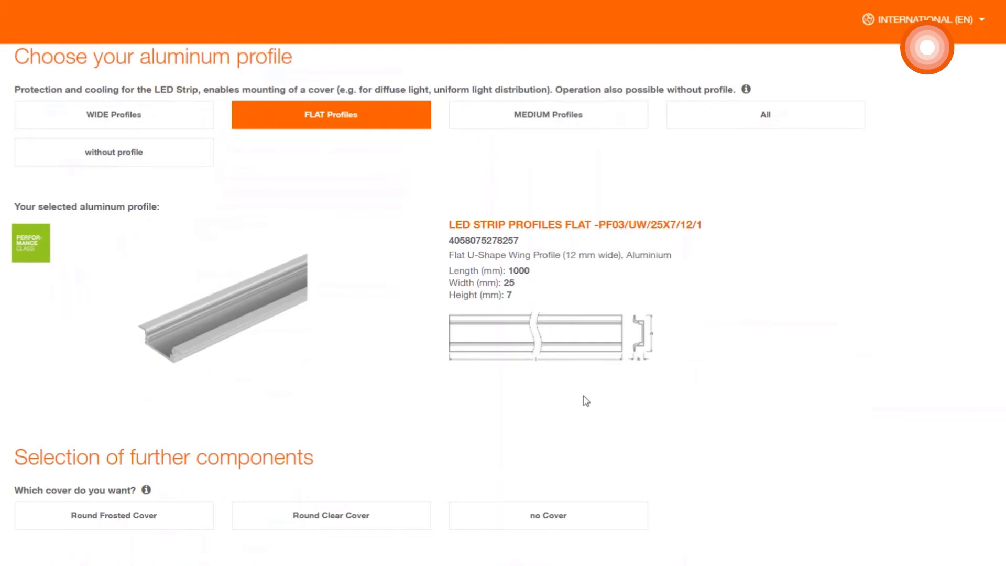
left_click(163, 529)
scroll(168, 532, "down", 5)
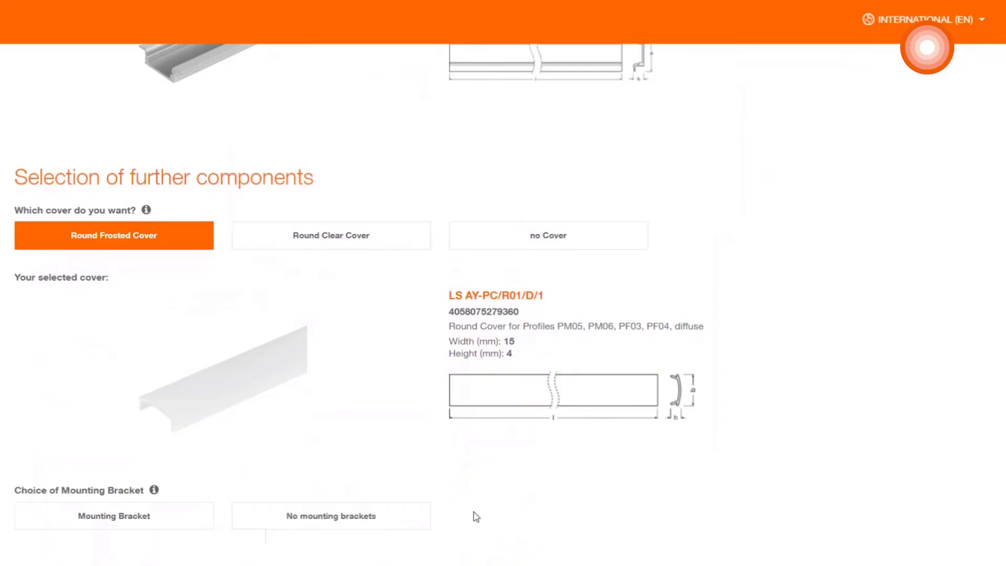
left_click(163, 517)
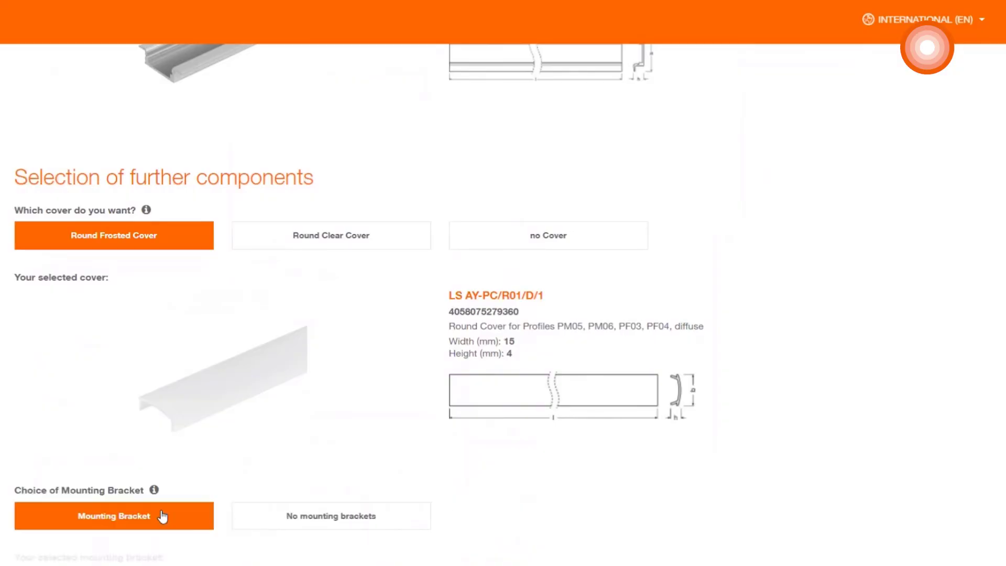
scroll(163, 517, "down", 6)
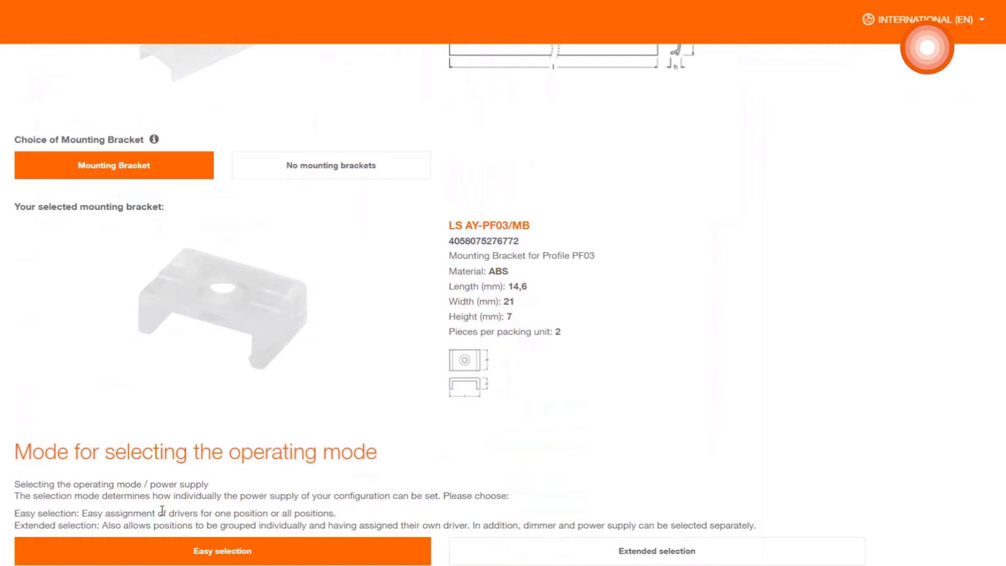
scroll(163, 508, "down", 2)
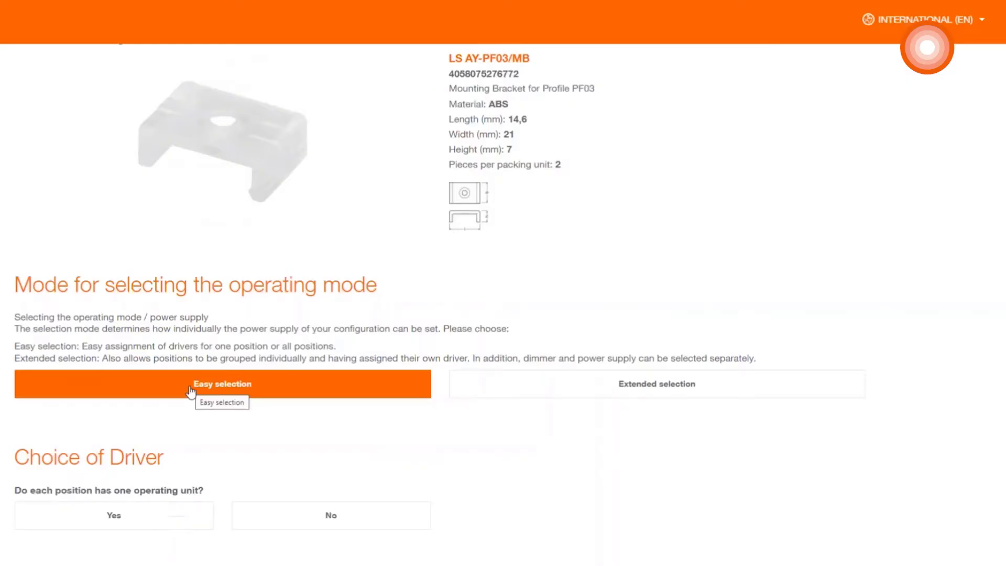
Return to Easy driver selection and give each position one operating unit.
left_click(513, 387)
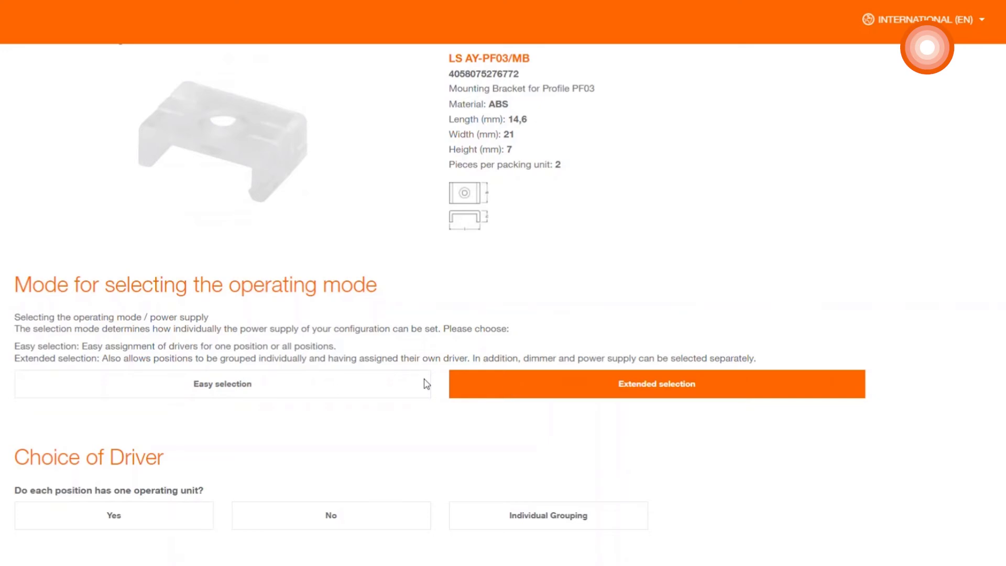
left_click(311, 388)
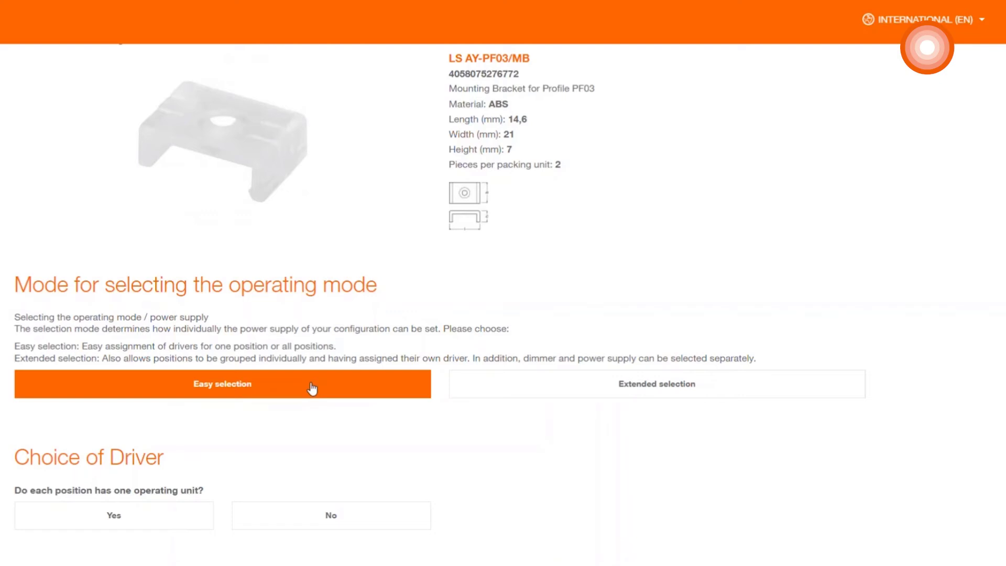
left_click(151, 518)
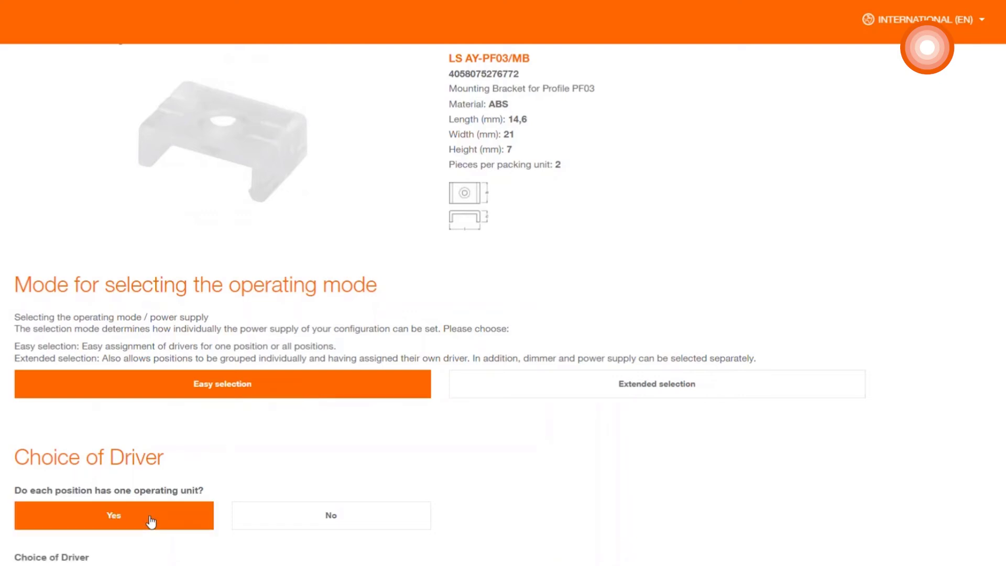
scroll(151, 522, "down", 3)
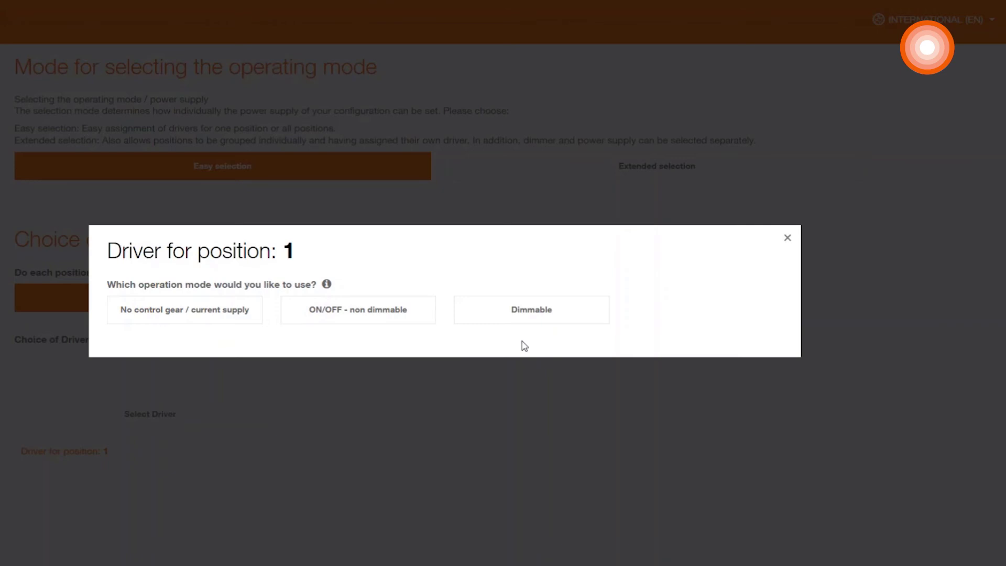
Apply the ON/OFF non-dimmable 100W DR-SUP-100/220-240/24 10X1 driver to position 1.
left_click(380, 319)
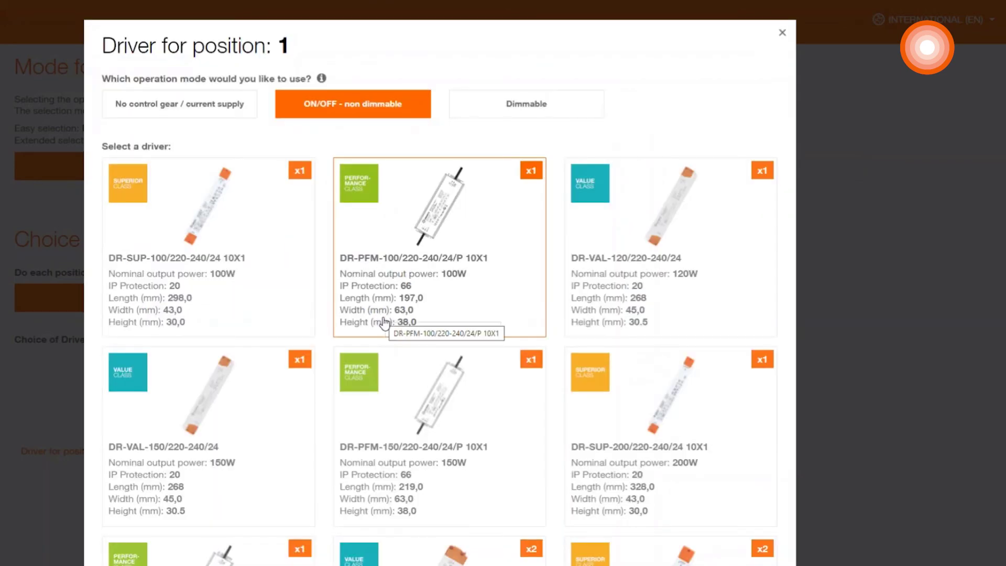
scroll(388, 339, "down", 8)
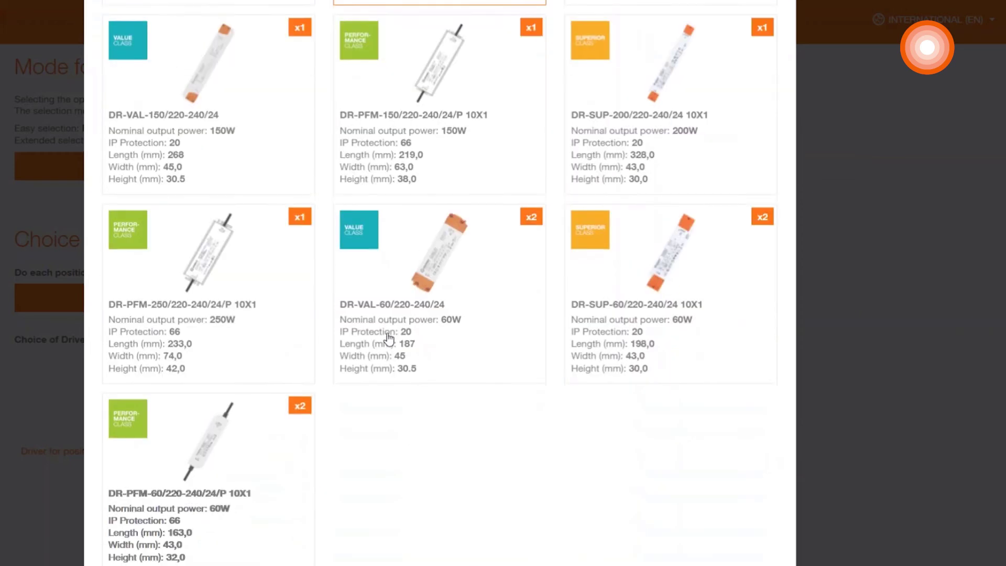
scroll(390, 338, "up", 8)
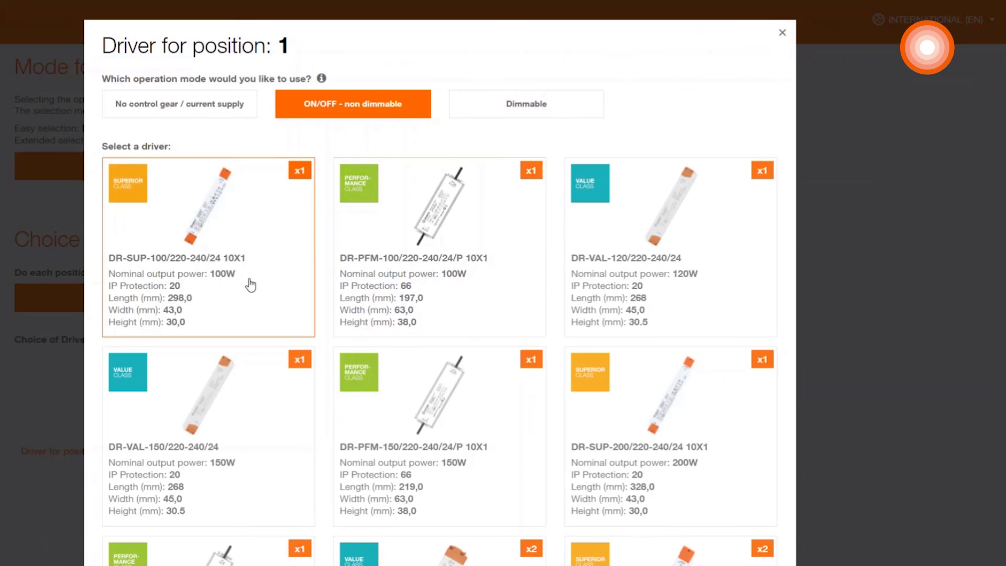
left_click(225, 281)
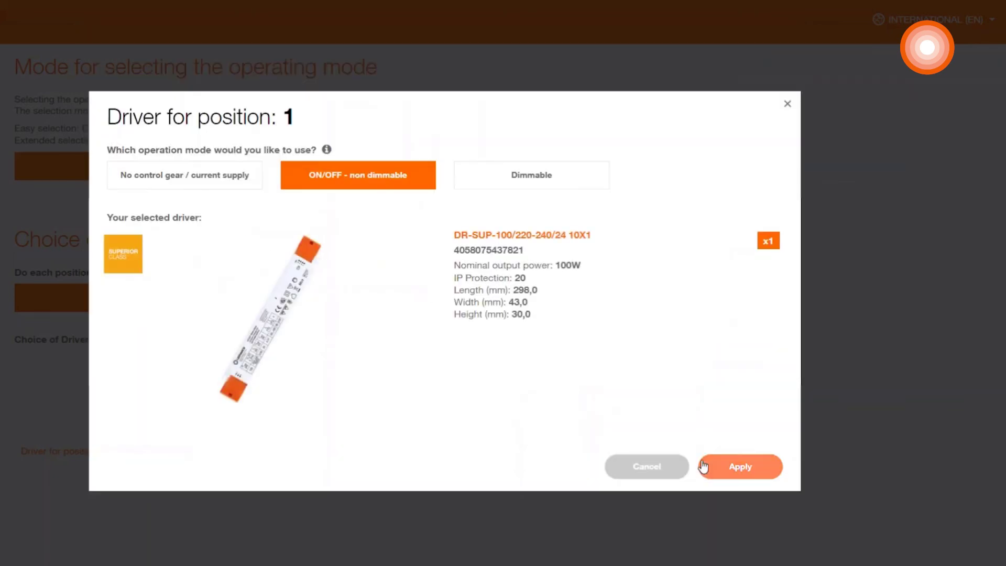
left_click(719, 468)
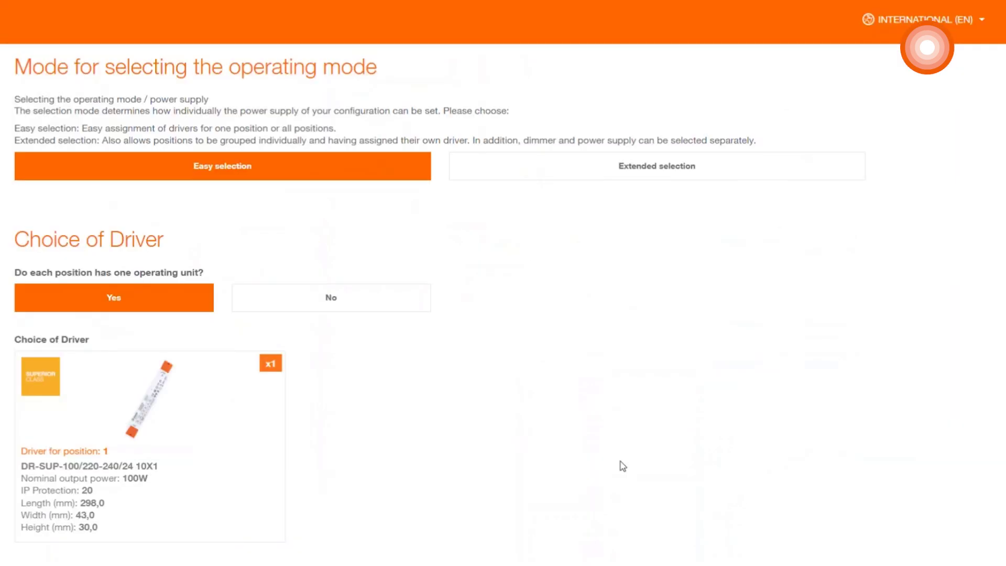
Add two LS AY-PF03/EC and two LS AY-PF03/EC/H endcaps to position 1.
scroll(630, 398, "down", 5)
scroll(631, 399, "down", 3)
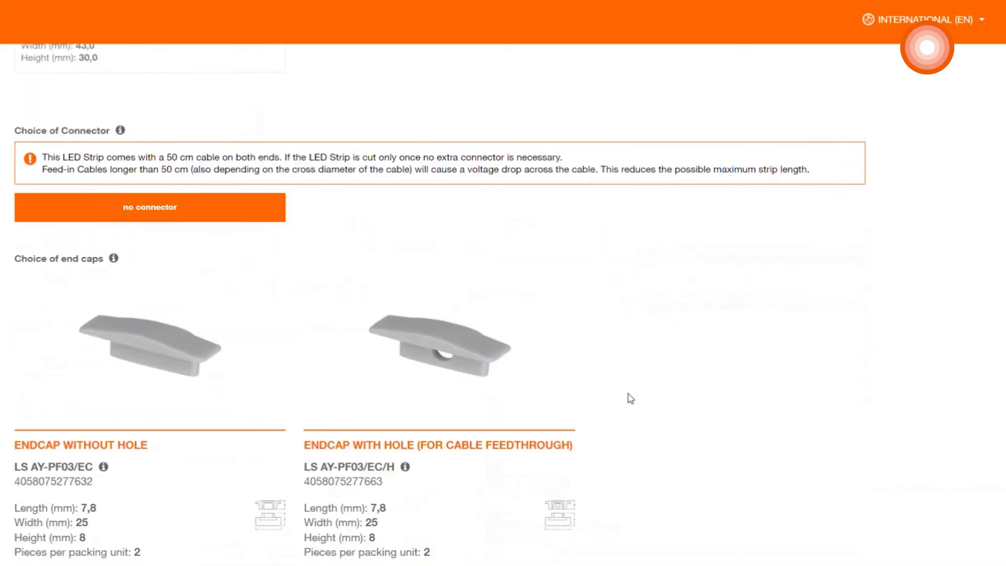
scroll(630, 399, "down", 2)
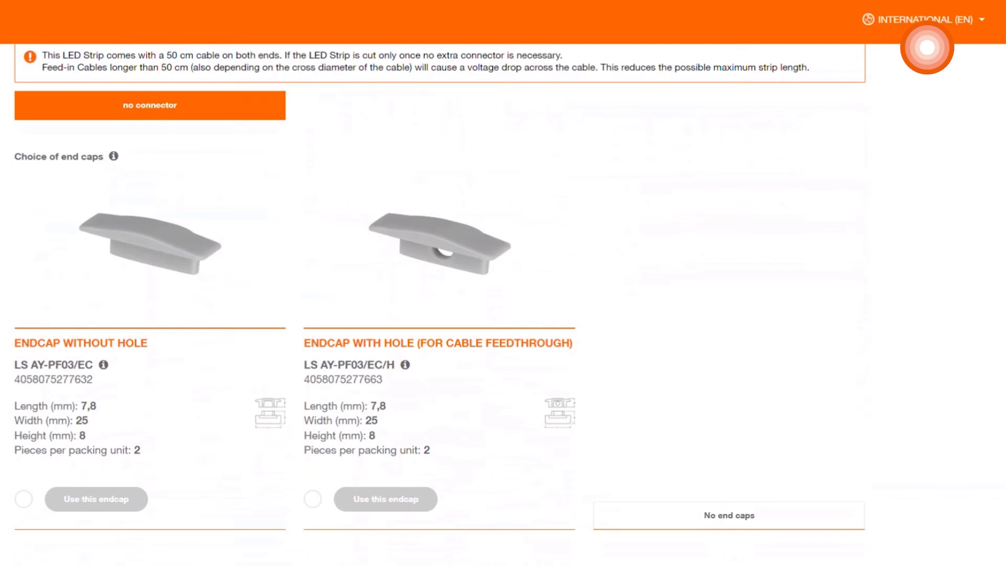
left_click(66, 502)
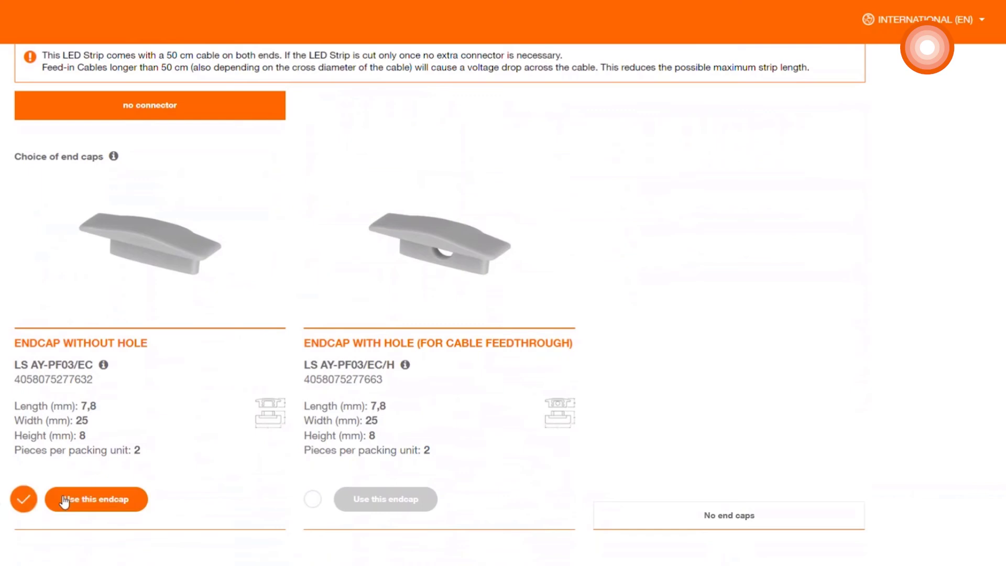
left_click(385, 508)
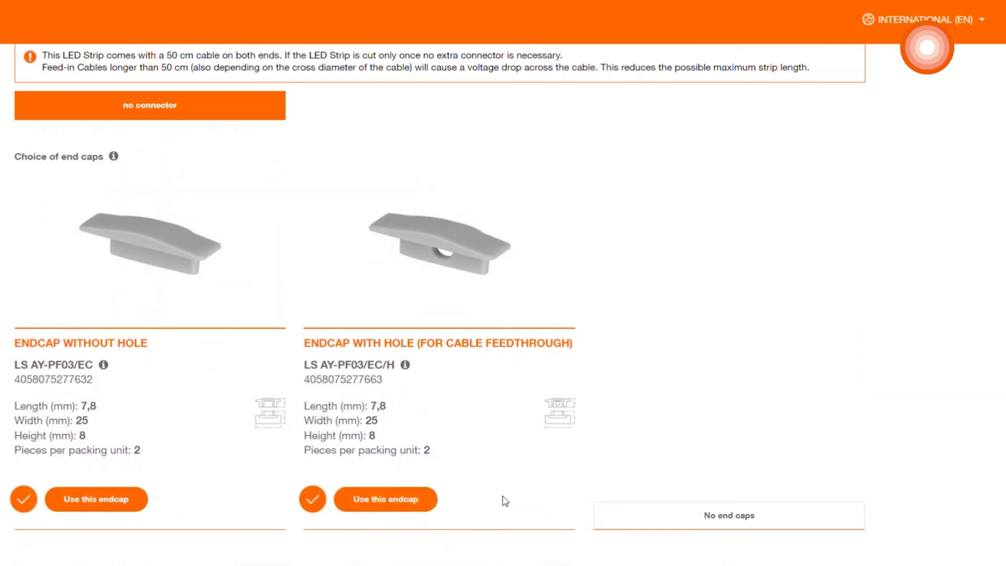
scroll(505, 500, "down", 5)
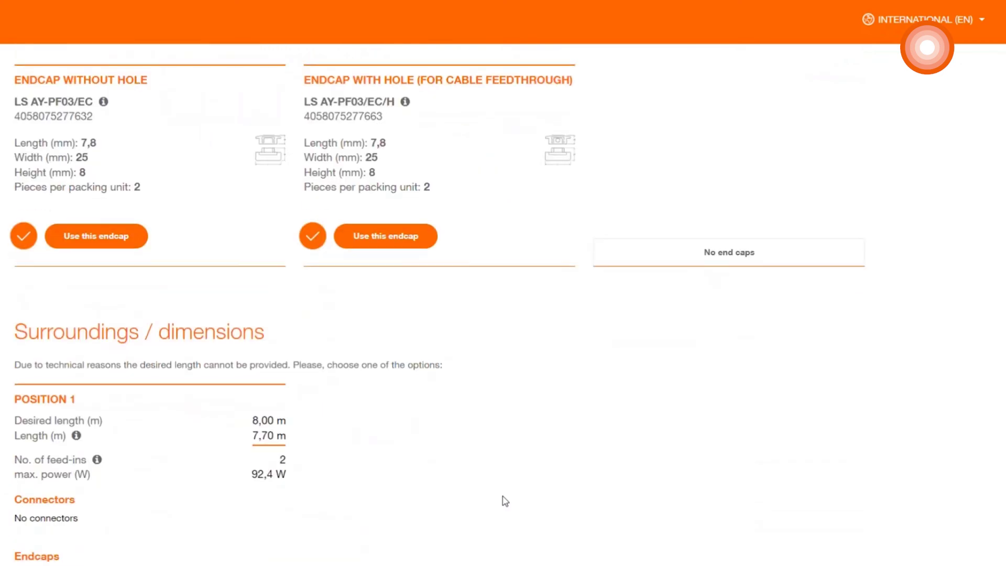
scroll(505, 500, "down", 4)
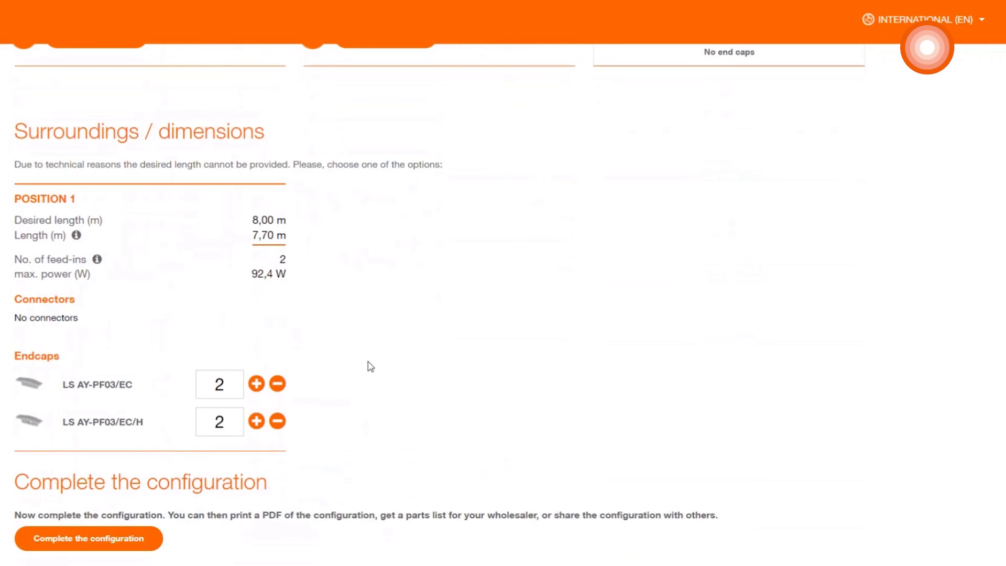
Submit the 8 m strip setup with Complete the configuration and wait for processing.
left_click(99, 548)
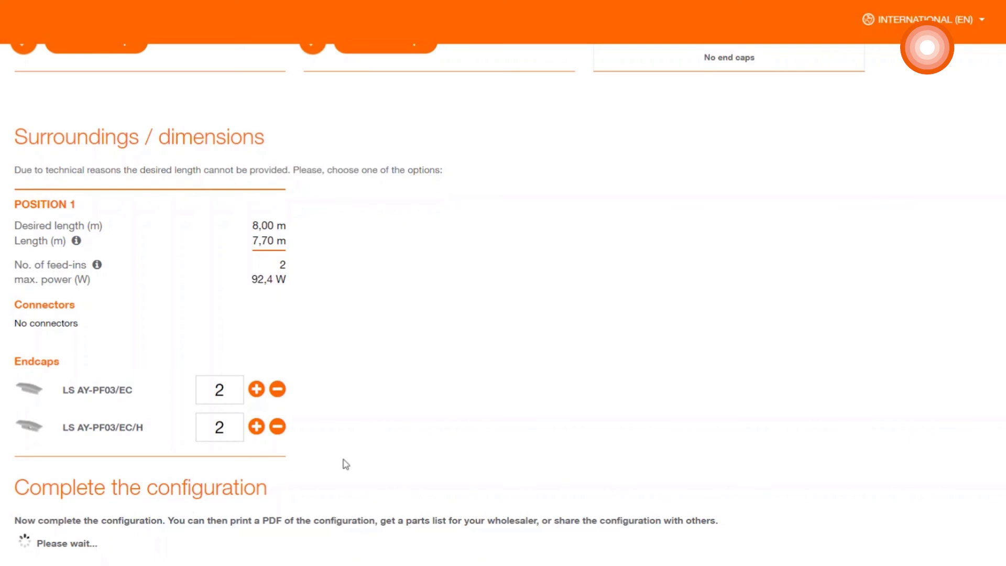